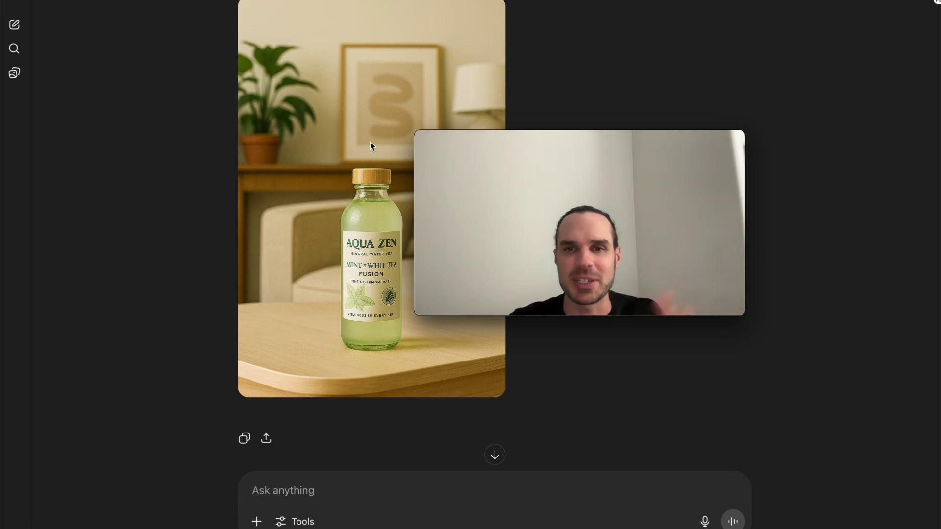
# Step: Review the generated Aqua Zen bottle images in the conversation, from the living-room scene back to the product shot on white
pyautogui.scroll(1, 370, 146)
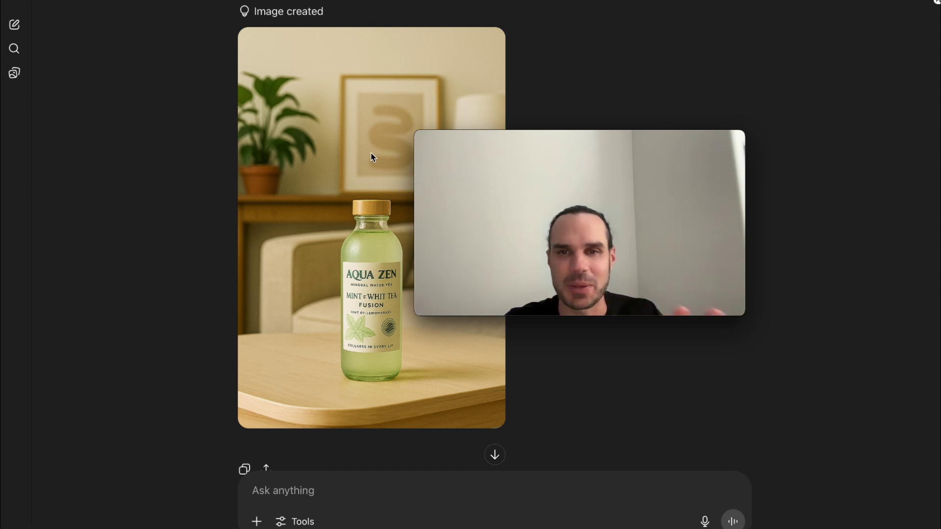
pyautogui.scroll(-3, 372, 181)
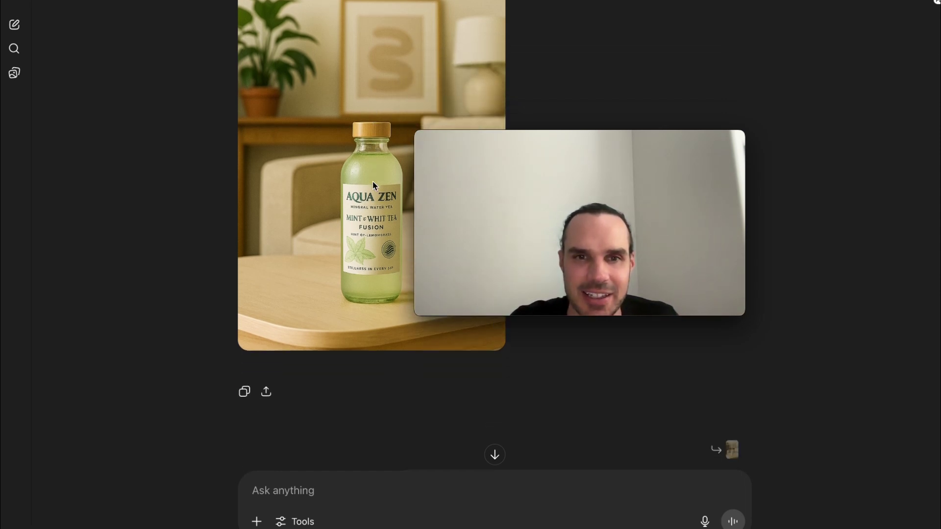
pyautogui.scroll(2, 372, 183)
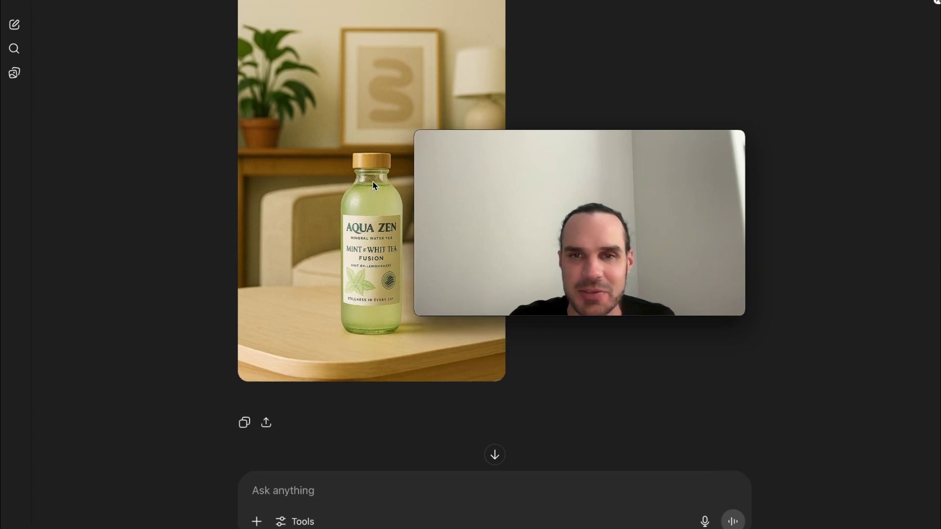
pyautogui.scroll(10, 373, 182)
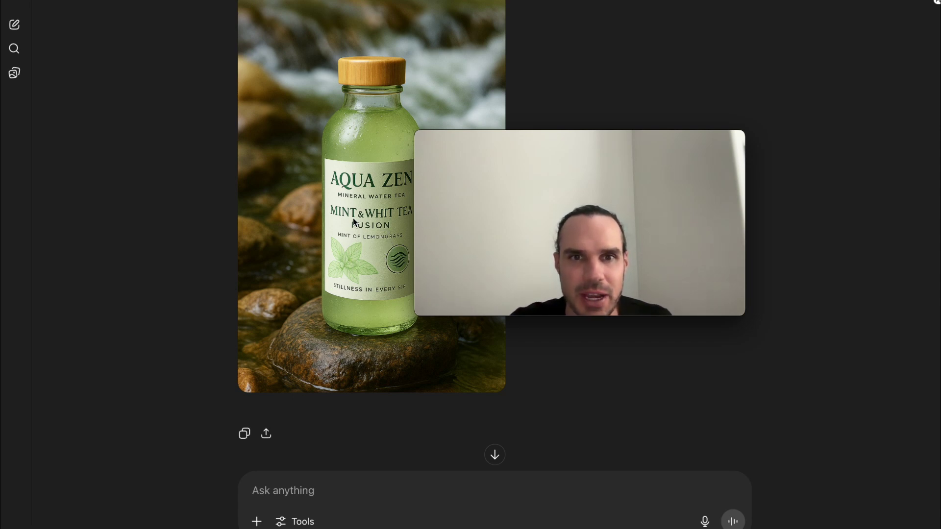
pyautogui.scroll(15, 354, 222)
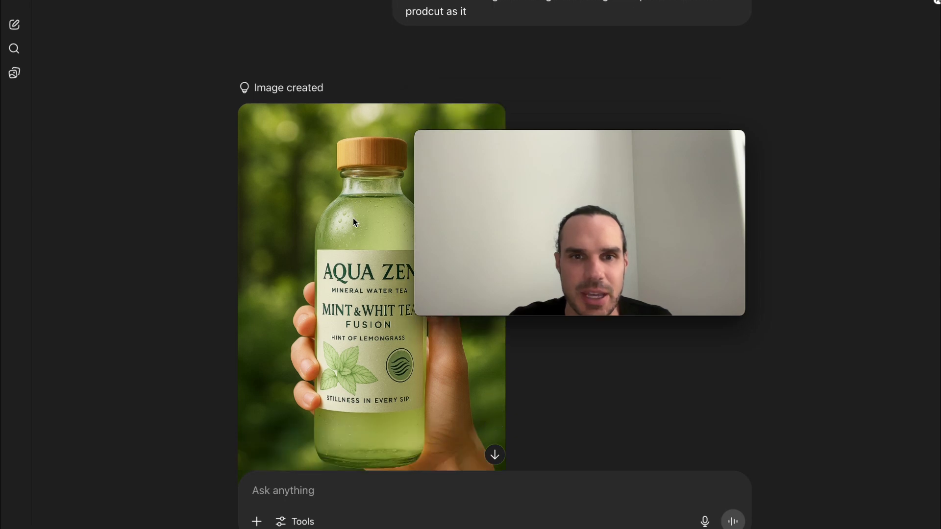
pyautogui.scroll(-3, 353, 219)
pyautogui.scroll(15, 353, 219)
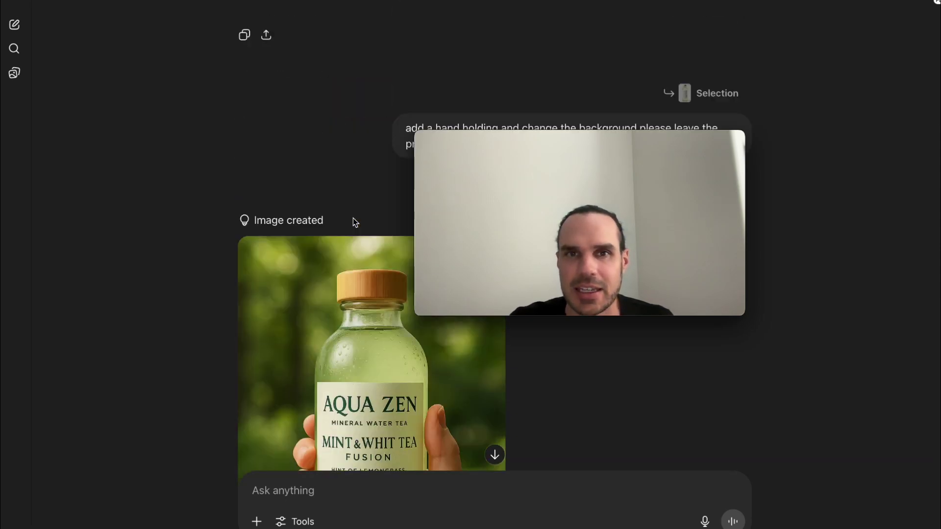
pyautogui.scroll(10, 352, 218)
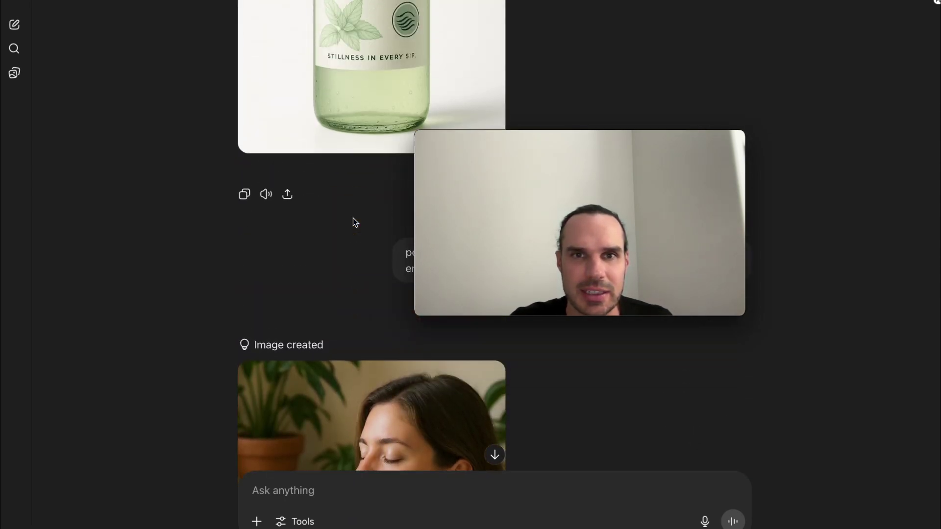
pyautogui.scroll(1, 353, 219)
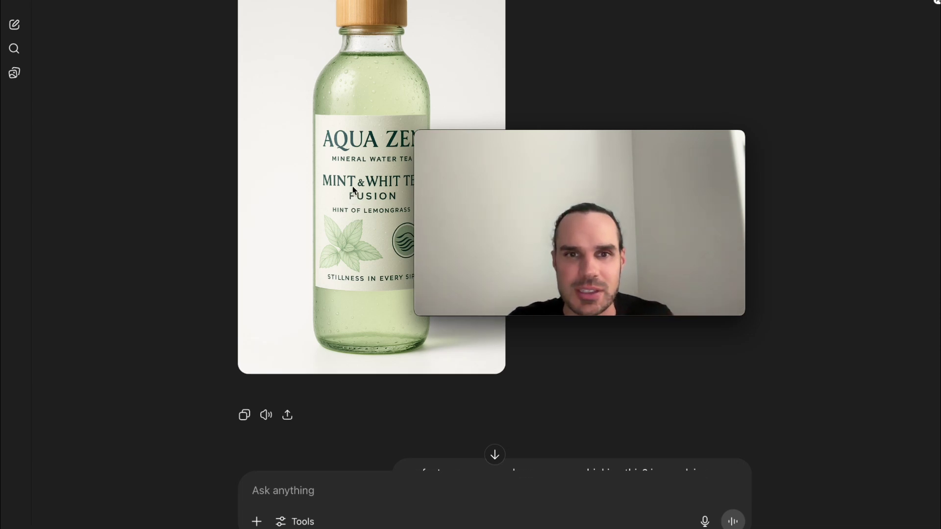
pyautogui.scroll(-3, 353, 190)
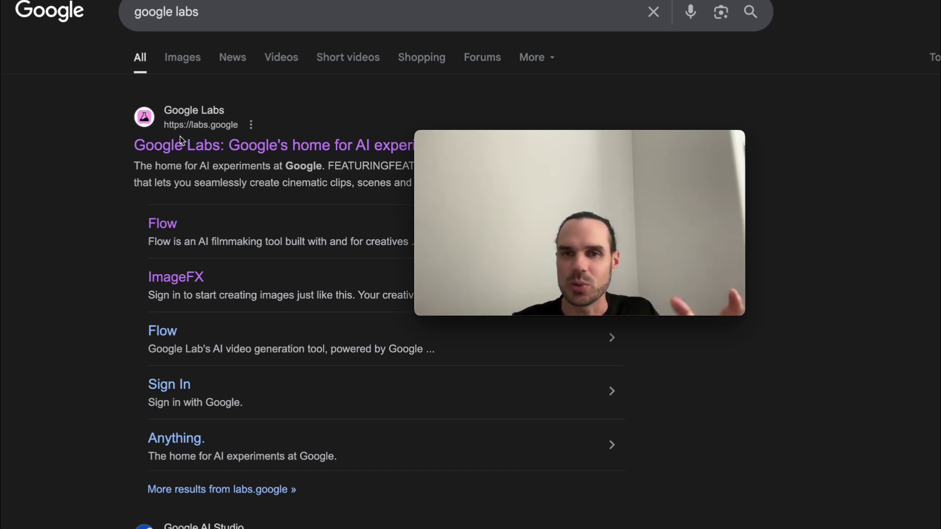
# Step: Open Google Labs from the search results and start creating with Flow
pyautogui.click(203, 148)
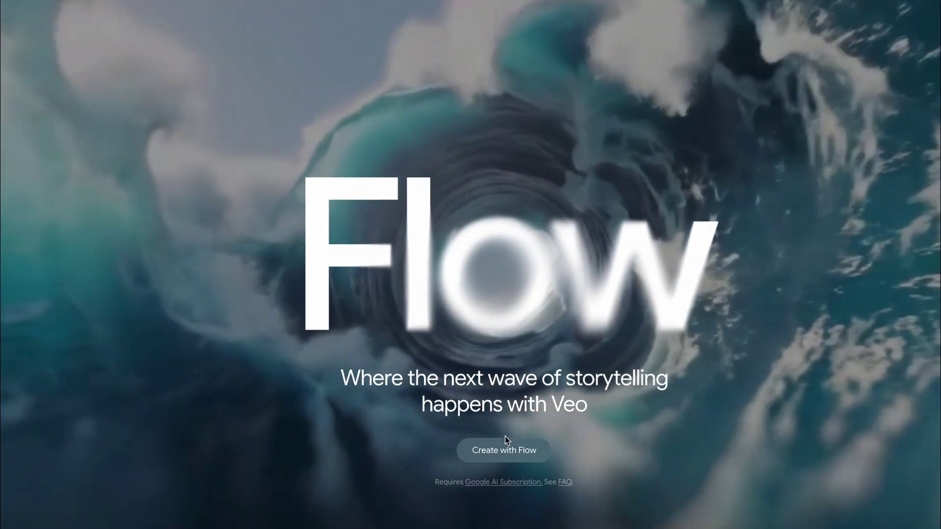
pyautogui.click(503, 450)
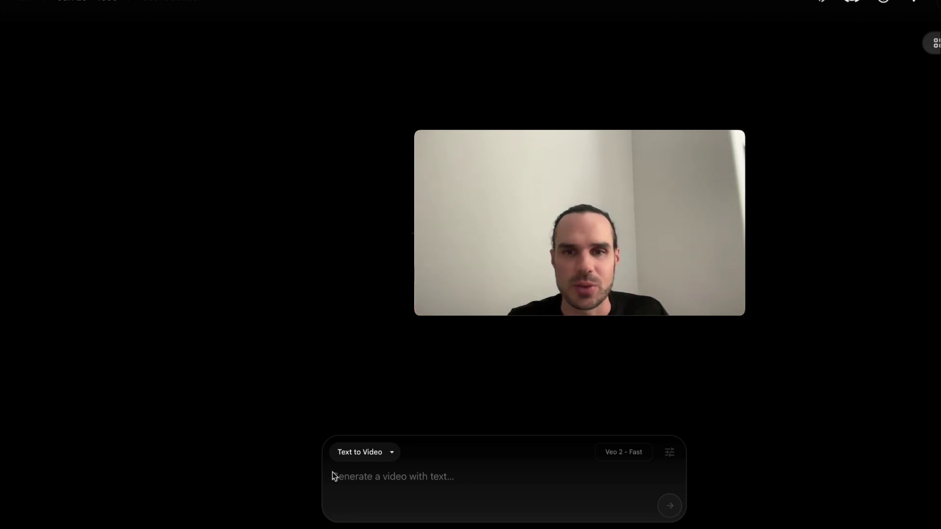
# Step: Set the generation mode to Frames to Video and save the crop of the riverside bottle image
pyautogui.click(392, 454)
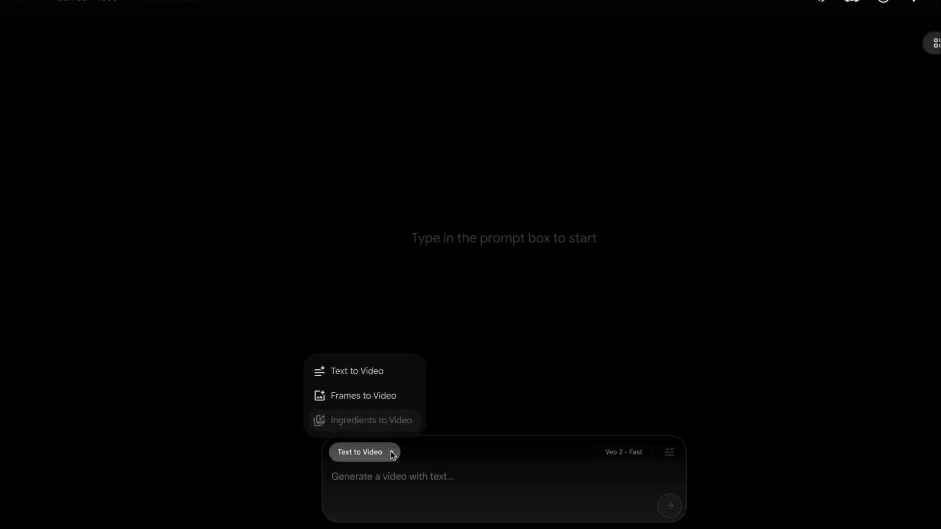
pyautogui.click(366, 399)
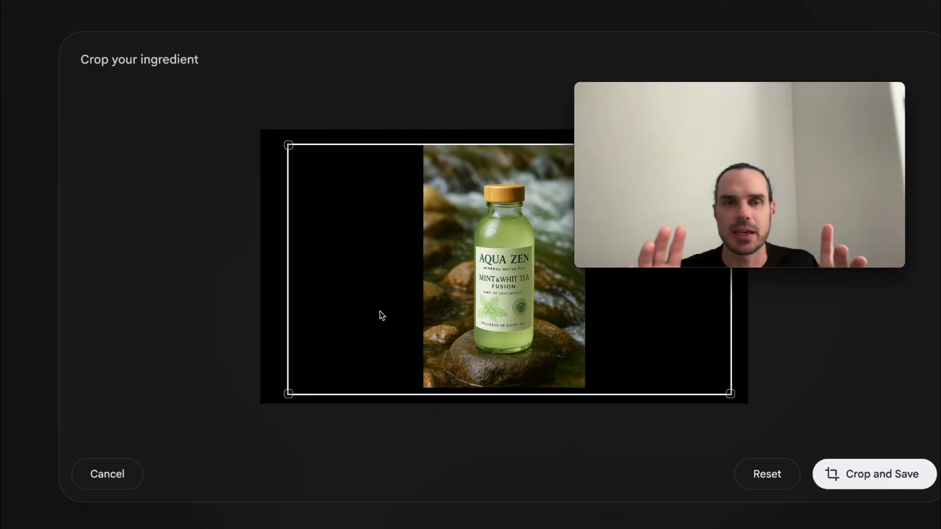
pyautogui.click(899, 467)
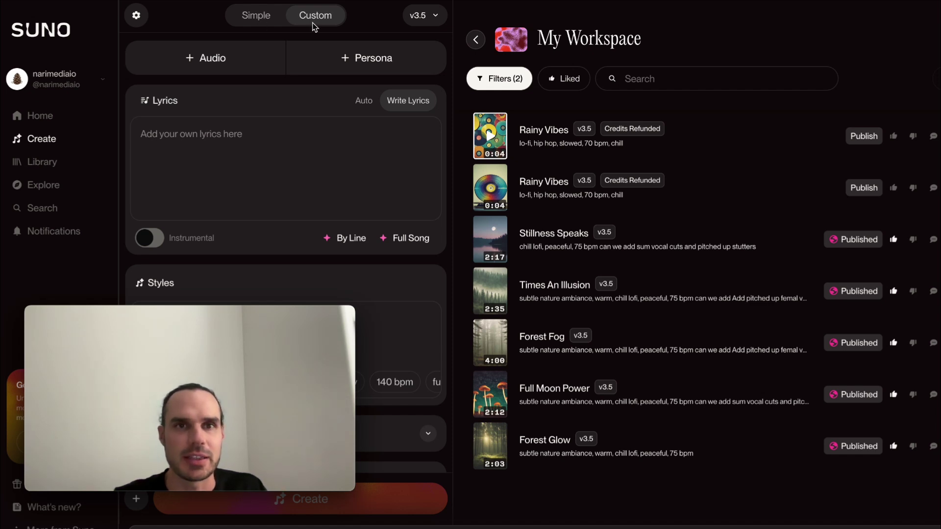
# Step: Switch to Suno and set song creation to Simple mode
pyautogui.click(262, 19)
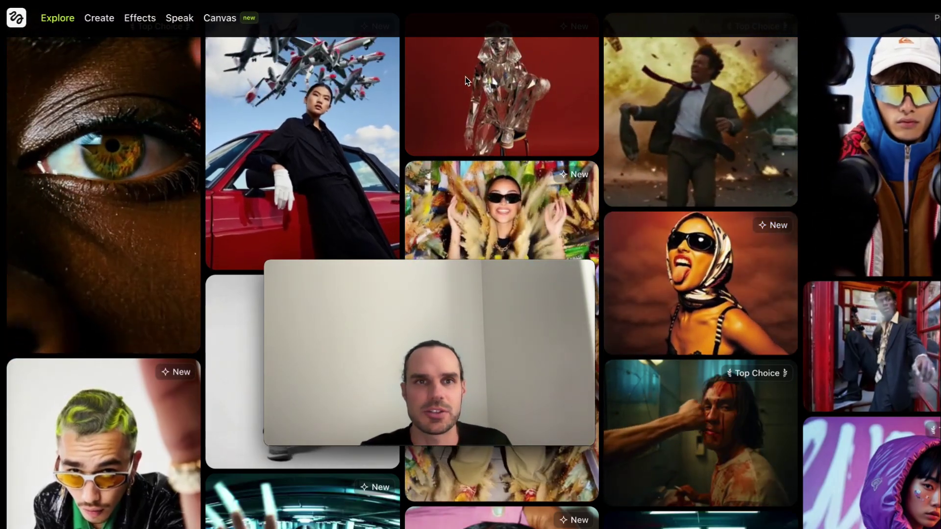
# Step: Switch to the AI effects gallery site and open its video creation page
pyautogui.moveTo(105, 19)
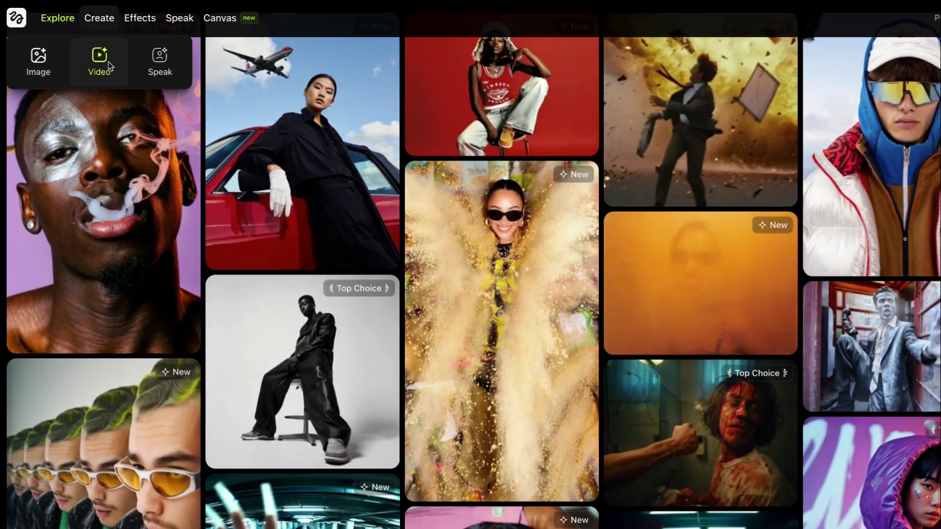
pyautogui.click(101, 64)
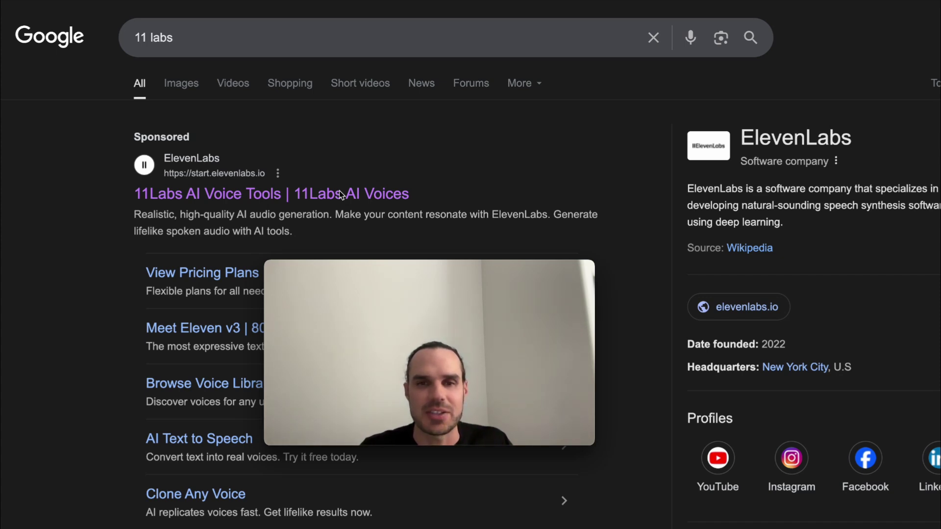
# Step: Switch to ElevenLabs from the search results, browse its voices, and open Text to Speech
pyautogui.click(254, 195)
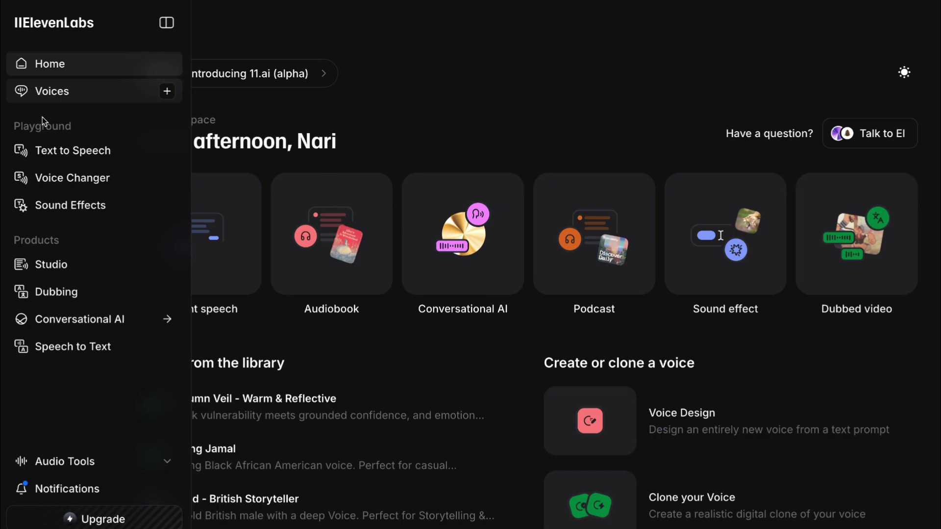
pyautogui.click(53, 93)
pyautogui.click(471, 475)
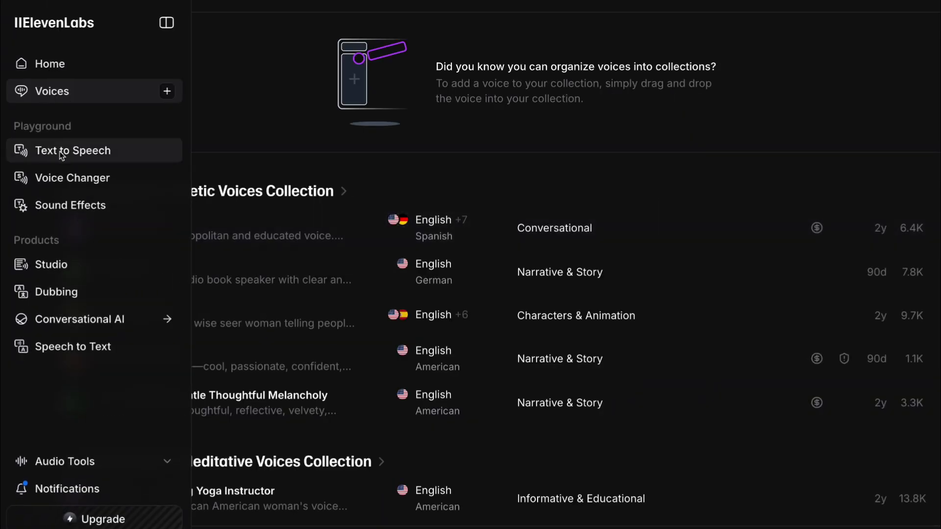
pyautogui.click(61, 152)
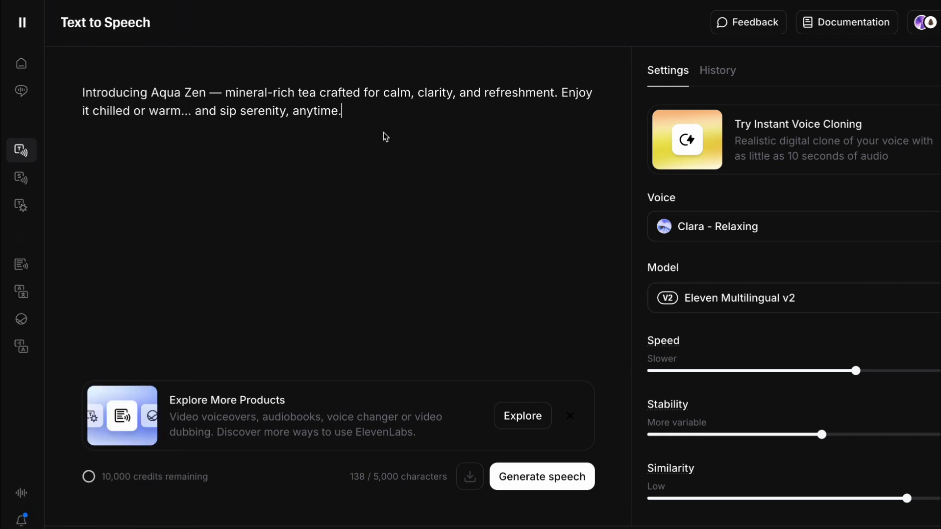
# Step: Replace the speech text with ChatGPT's Aqua Zen narration, from "Introducing Aqua Zen" through "stillness in every sip."
pyautogui.moveTo(347, 119); pyautogui.dragTo(67, 92)
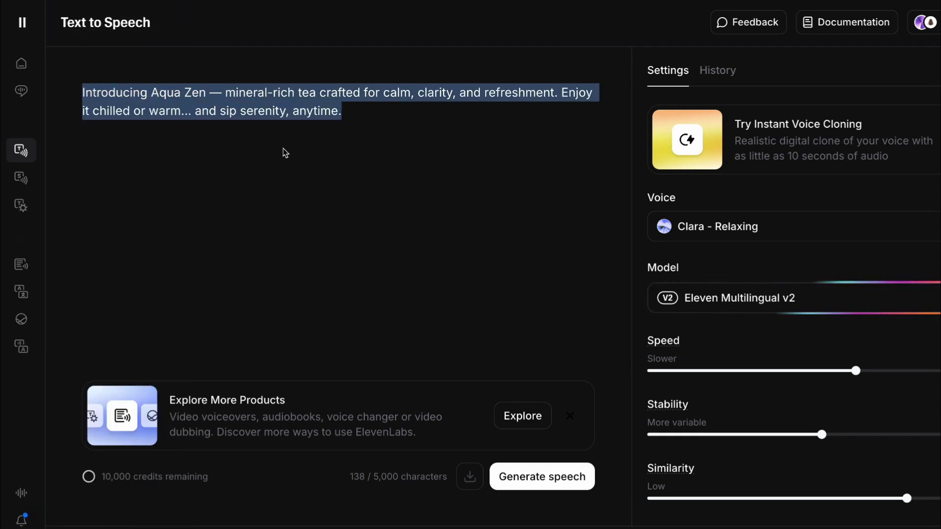
pyautogui.press('BackSpace')
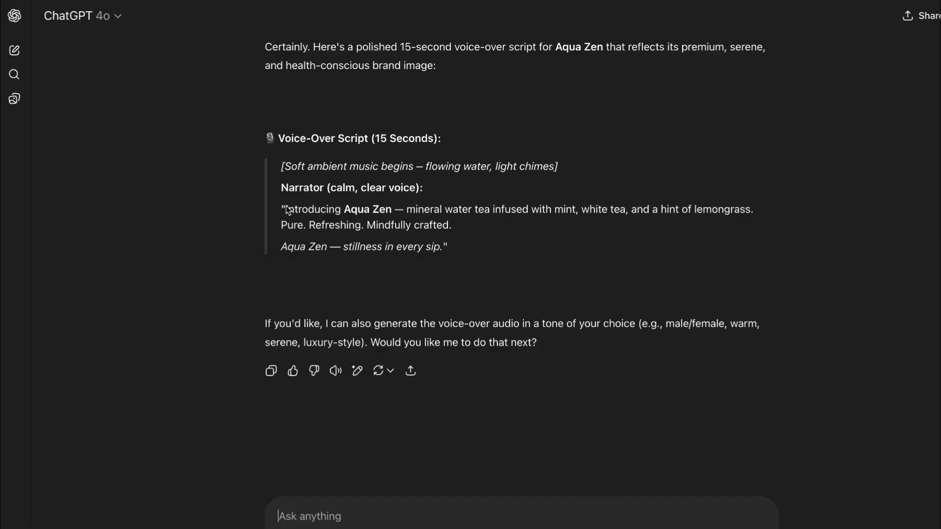
pyautogui.moveTo(288, 211); pyautogui.dragTo(443, 253)
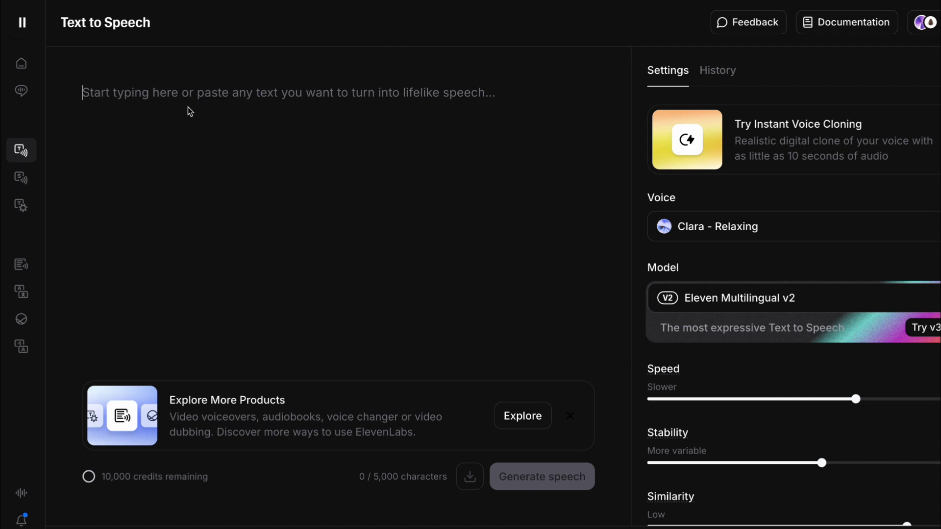
pyautogui.write('Introducing Aqua Zen — mineral water tea infused with mint, white tea, and a hint of lemongrass. Pure. Refreshing. Mindfully crafted.  Aqua Zen — stillness in every sip.')
# Step: Choose the Clara - Relaxing voice and generate speech from the Aqua Zen narration
pyautogui.click(799, 231)
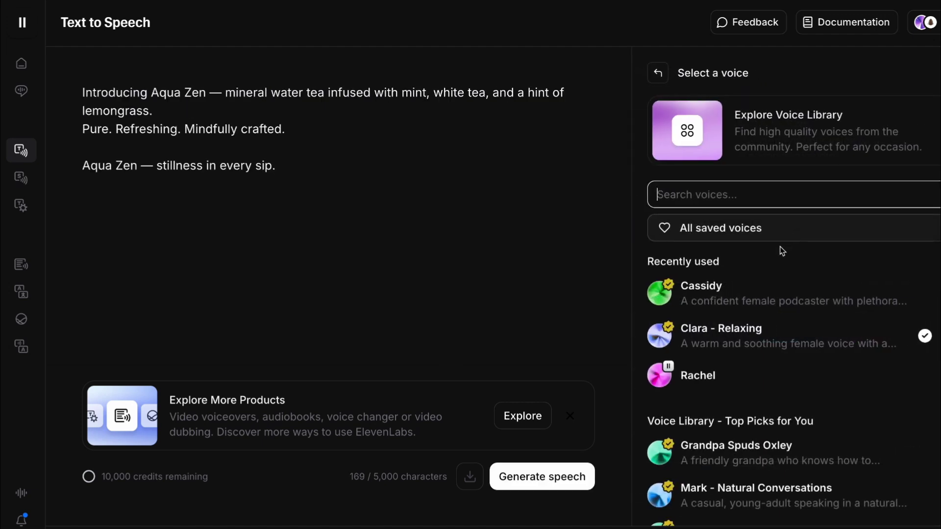
pyautogui.click(661, 341)
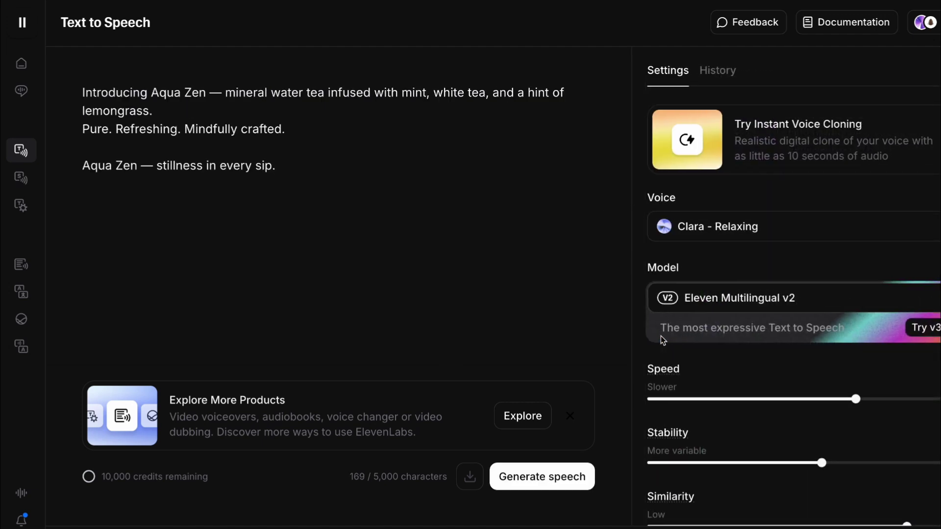
pyautogui.click(715, 223)
pyautogui.click(805, 341)
pyautogui.click(533, 480)
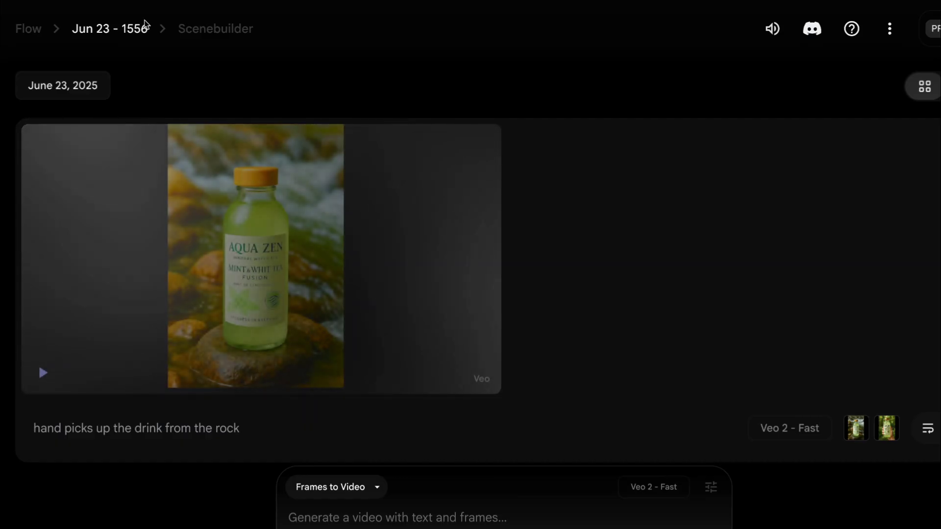
# Step: Switch to the Flow project and play the "hand picks up the drink from the rock" and "slowly zoom out" clips
pyautogui.moveTo(141, 308)
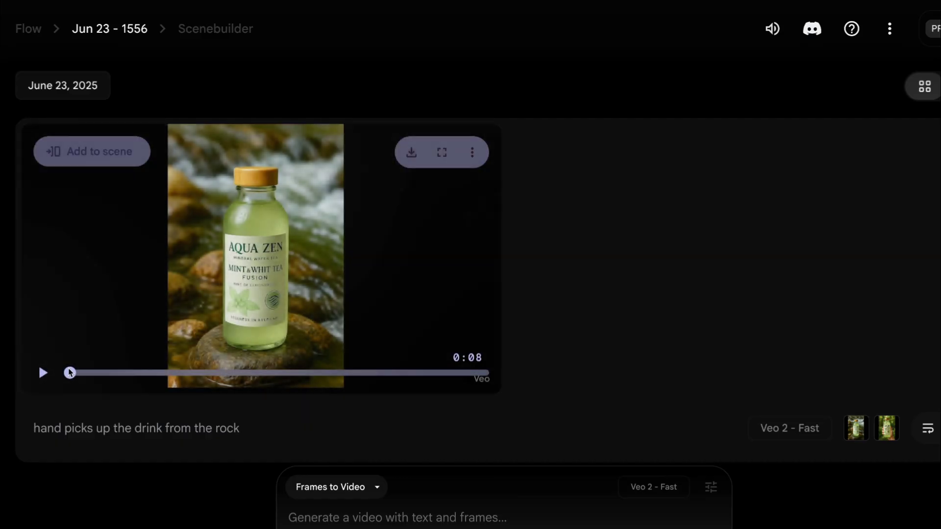
pyautogui.doubleClick(40, 364)
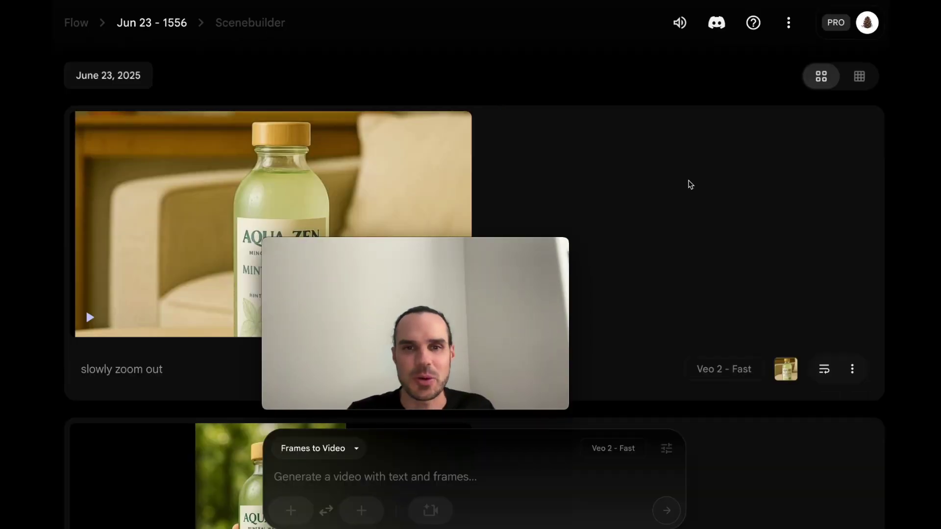
pyautogui.moveTo(86, 320)
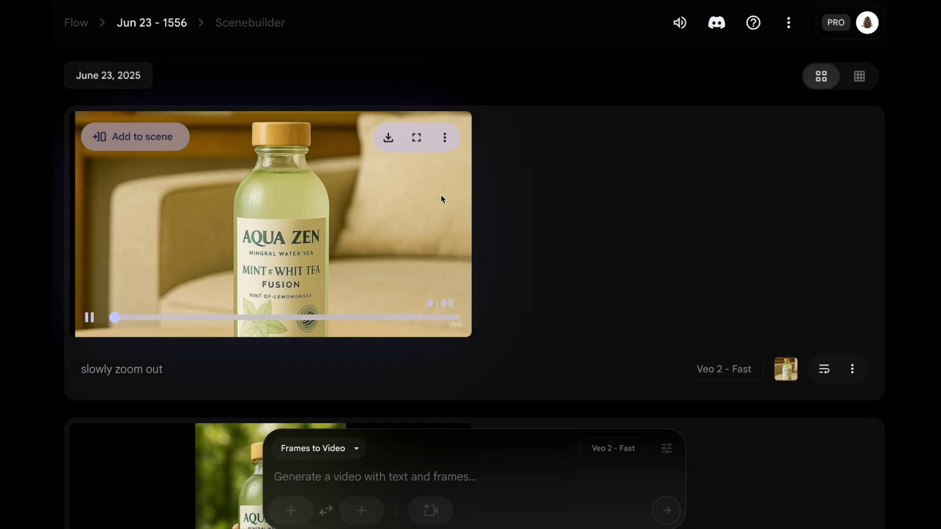
pyautogui.click(416, 139)
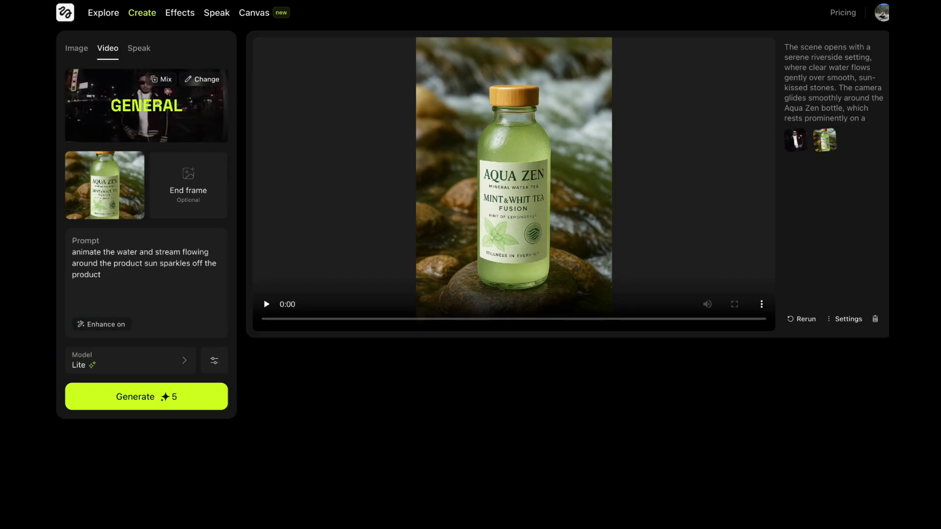
# Step: Switch to the AI effects site and play the generated riverside bottle clip
pyautogui.click(286, 312)
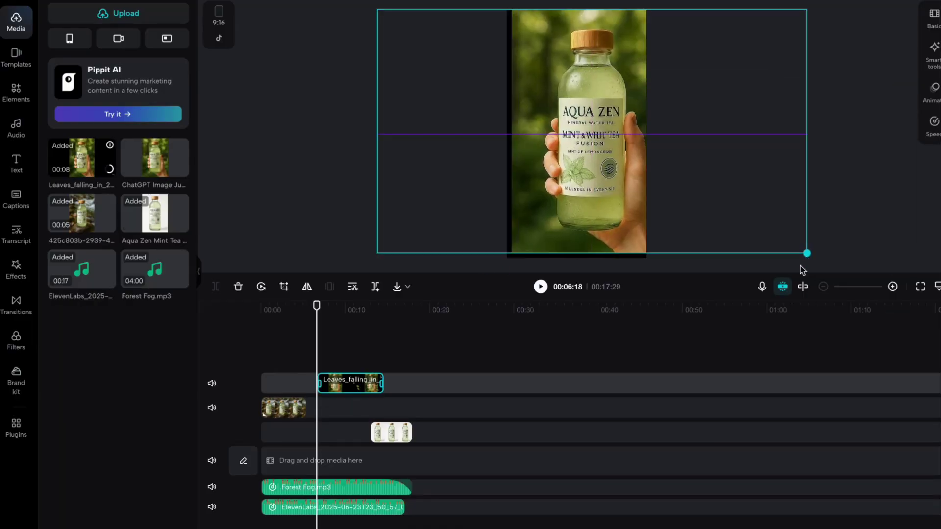
# Step: Switch to the video editor and enlarge the slow zoom-out bottle clip to fill the width of the 9:16 frame
pyautogui.moveTo(647, 174); pyautogui.dragTo(830, 220)
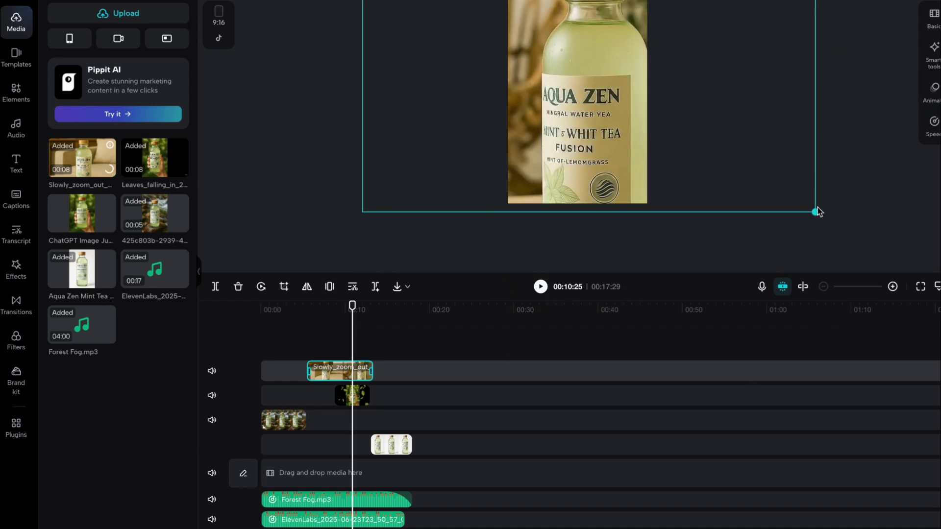